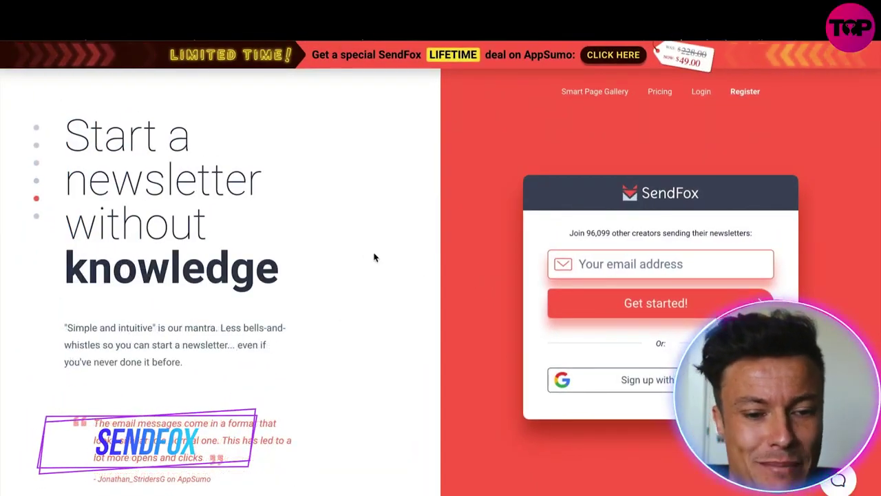
# Step: Scroll through the SendFox landing page feature sections on the way to the Dashboard
pyautogui.scroll(-3, 368, 255)
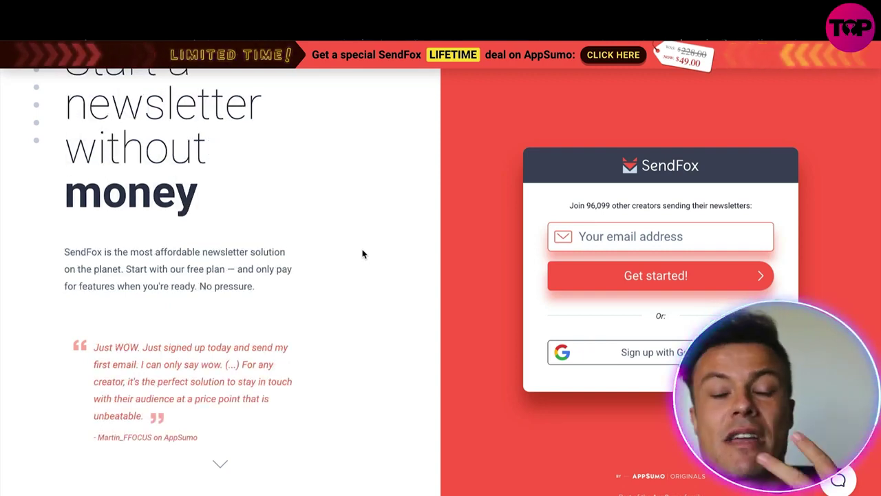
pyautogui.scroll(-8, 381, 224)
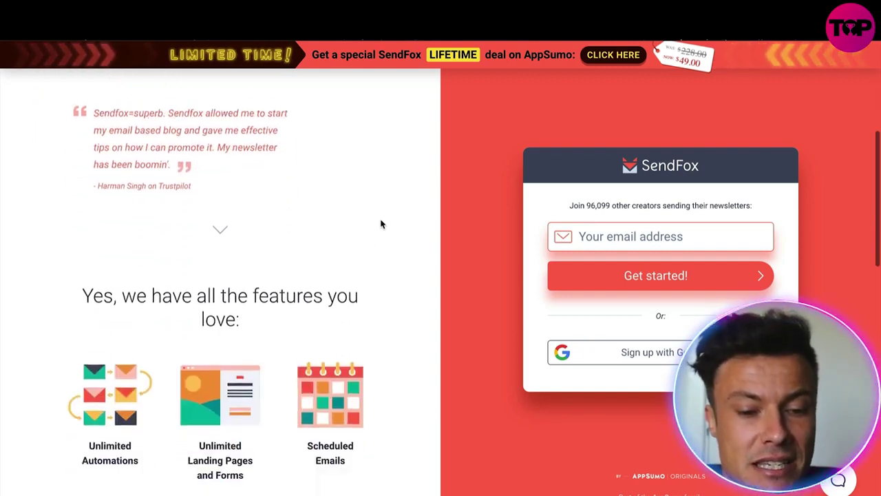
pyautogui.scroll(10, 289, 241)
pyautogui.scroll(-1, 253, 251)
pyautogui.scroll(-3, 254, 251)
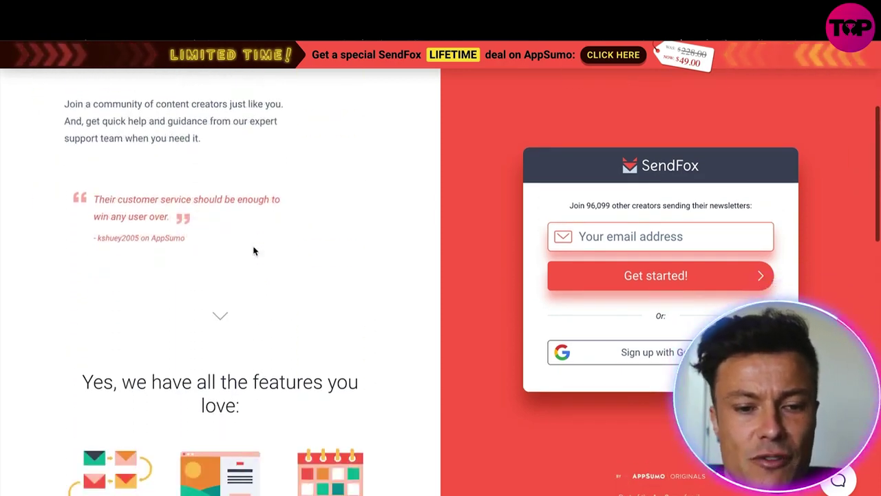
pyautogui.scroll(-7, 253, 252)
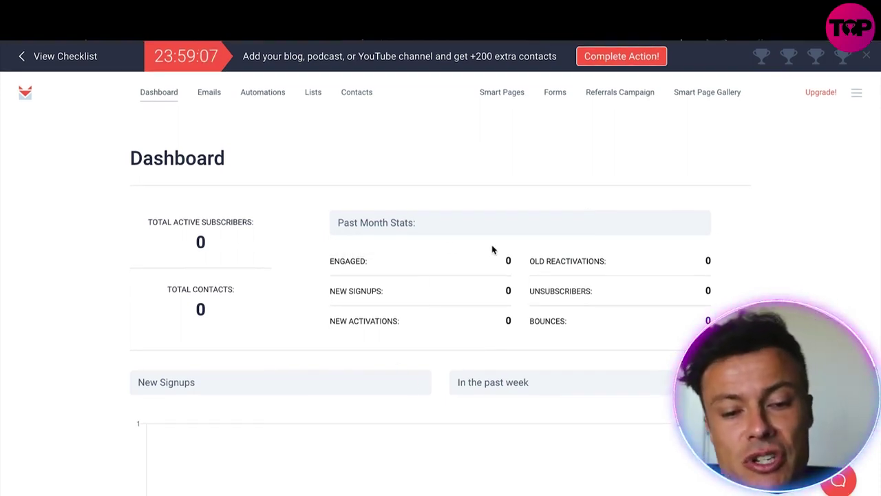
# Step: Scroll through the Smart Pages Gallery of sample sign-up page templates
pyautogui.scroll(-4, 492, 250)
pyautogui.scroll(4, 492, 241)
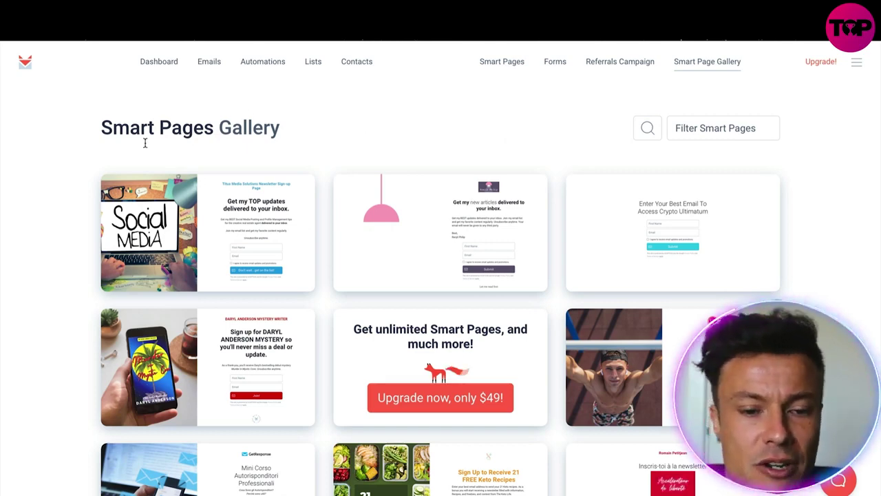
# Step: Preview the Keto Recipes sample sign-up page, then close the preview
pyautogui.scroll(-2, 317, 183)
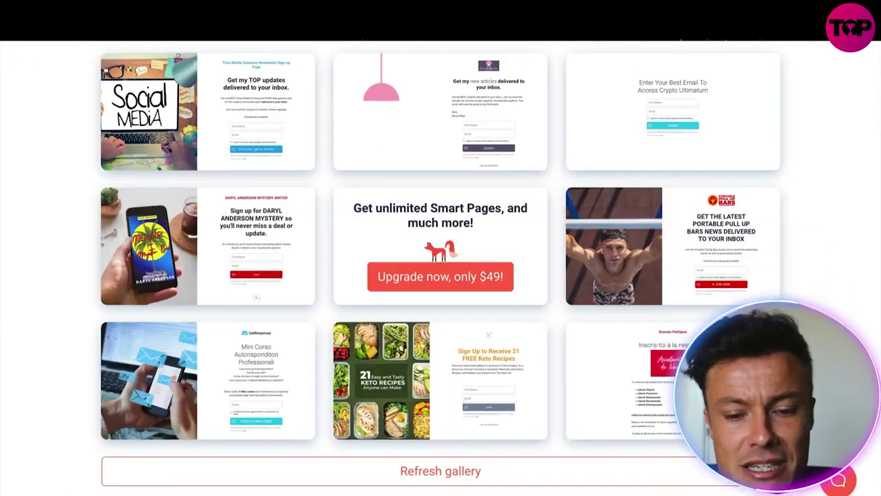
pyautogui.click(486, 389)
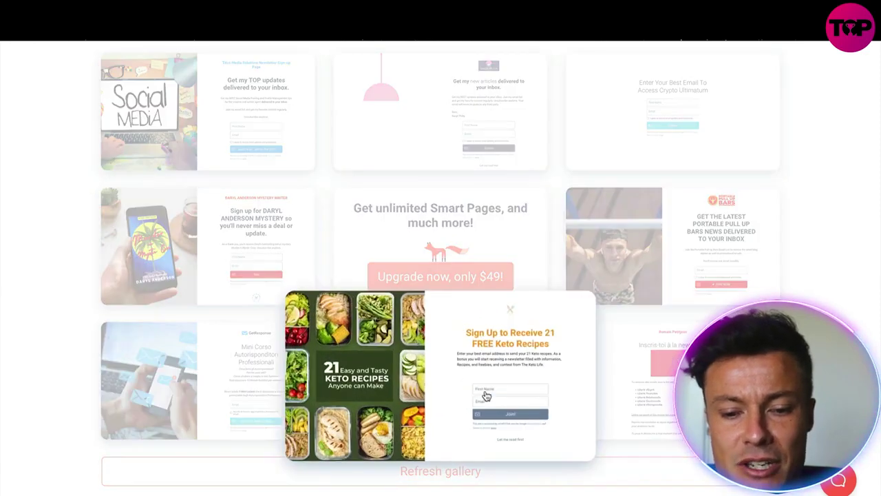
pyautogui.press('Escape')
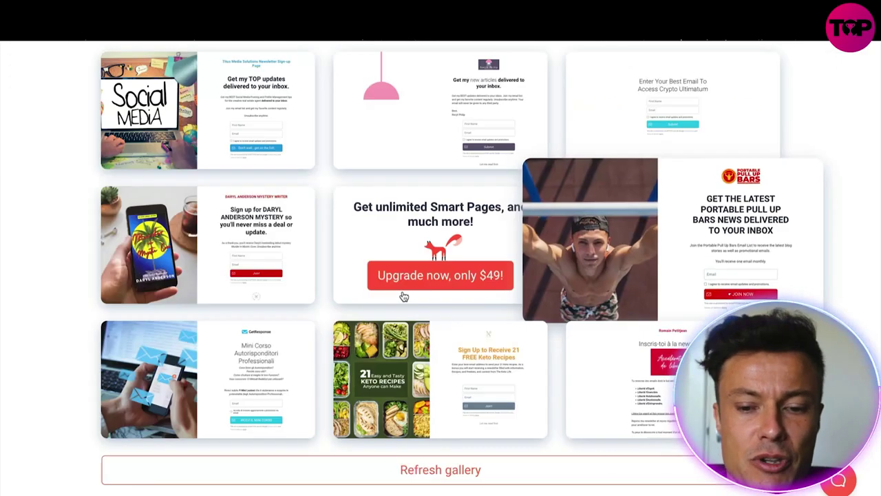
# Step: Preview the pull-up bars and new articles sign-up pages, then return to the Dashboard
pyautogui.click(610, 227)
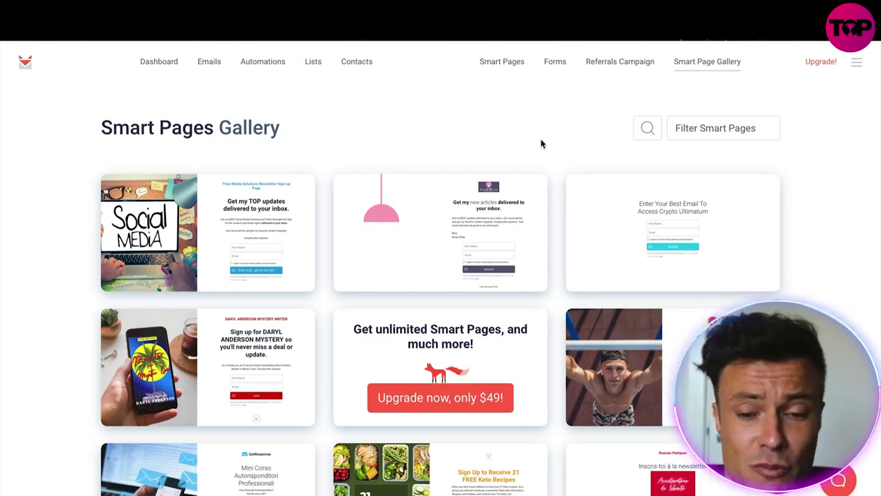
pyautogui.click(386, 247)
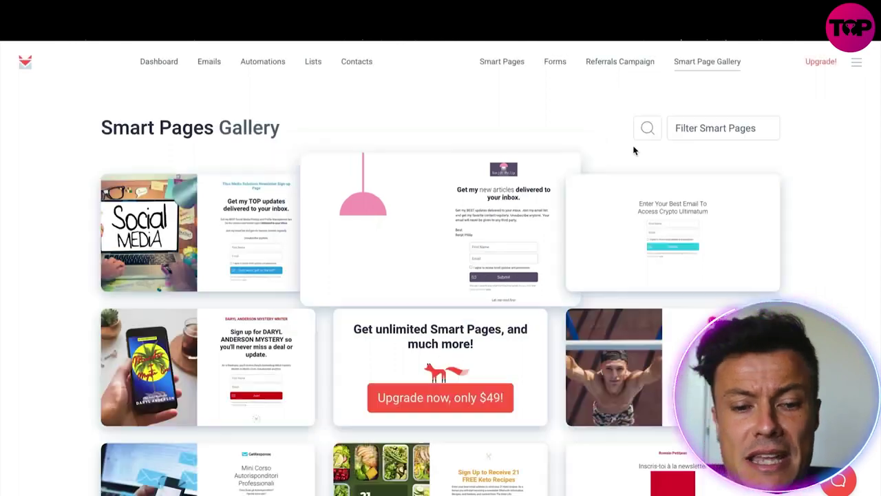
pyautogui.click(159, 61)
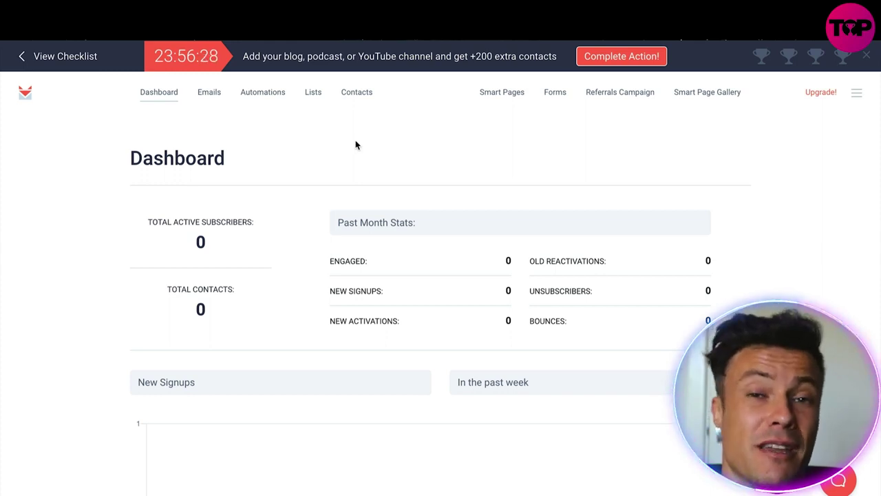
# Step: Open the Emails section listing 'My first email' and the subscription confirmation email
pyautogui.click(207, 93)
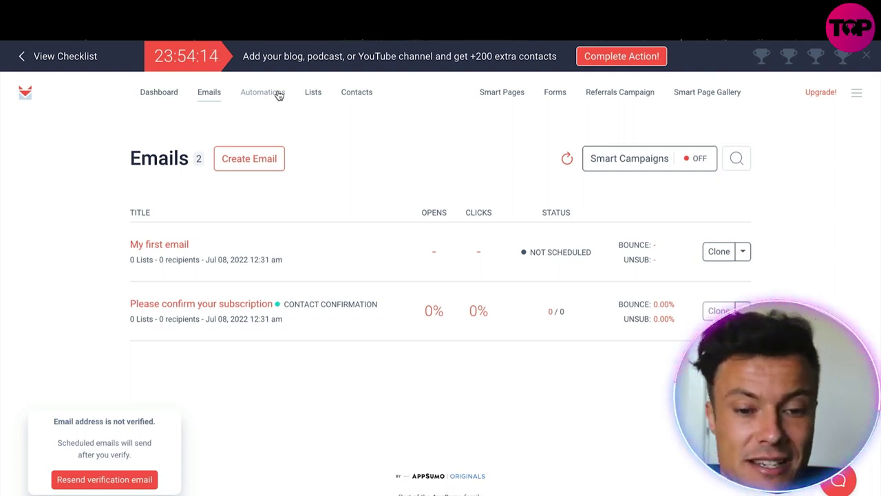
# Step: Open the Automations section
pyautogui.click(278, 94)
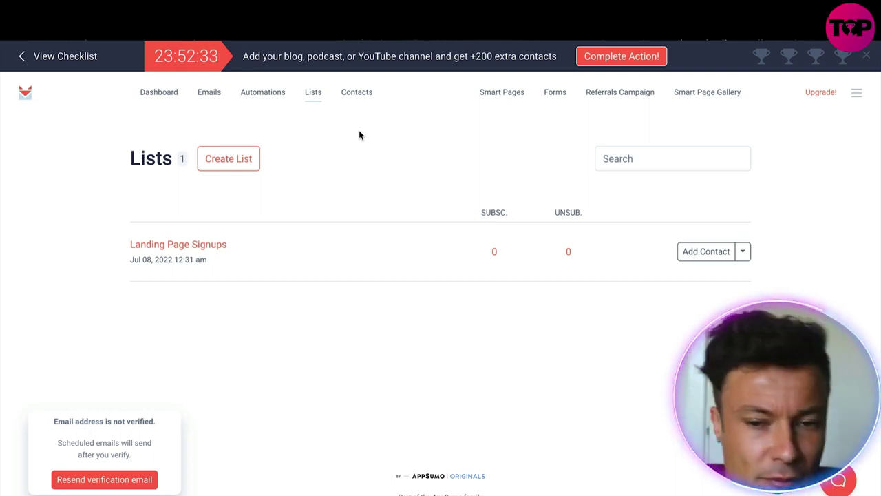
# Step: Open the Contacts page listing all contacts
pyautogui.click(356, 92)
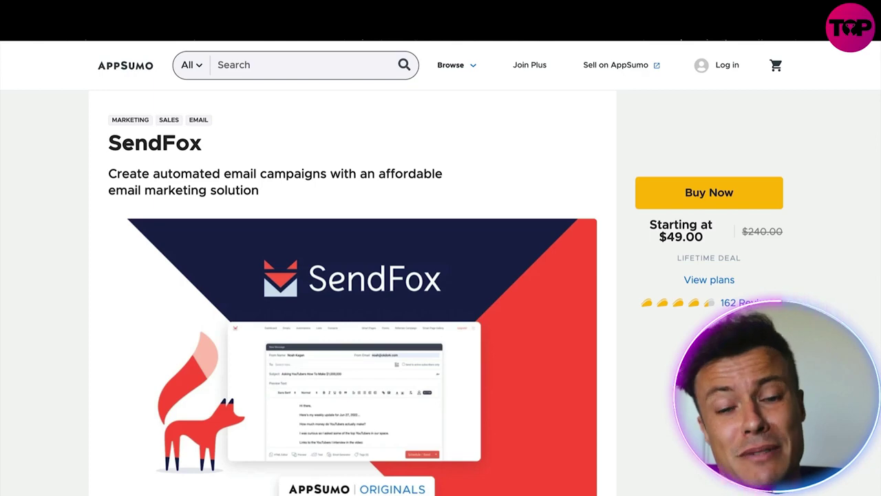
# Step: Scroll past the TL;DR, video and feature screenshots down to Plans and Features
pyautogui.scroll(-1, 466, 283)
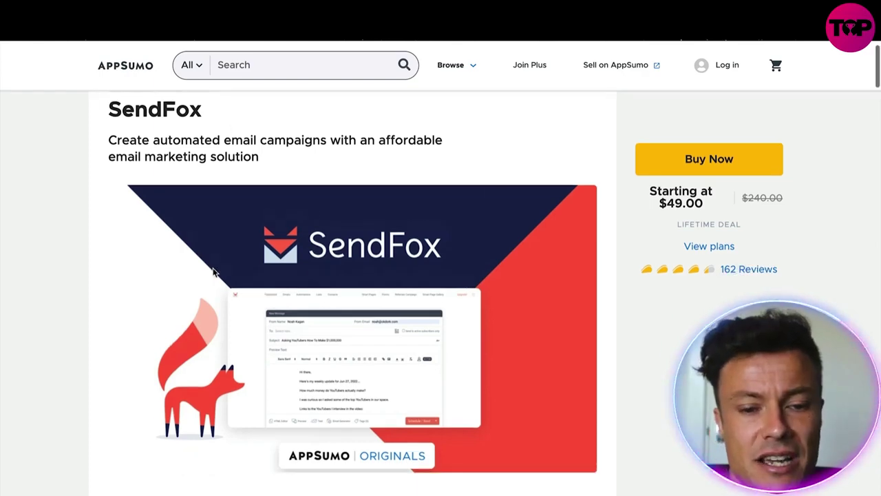
pyautogui.scroll(-5, 379, 236)
pyautogui.scroll(1, 360, 416)
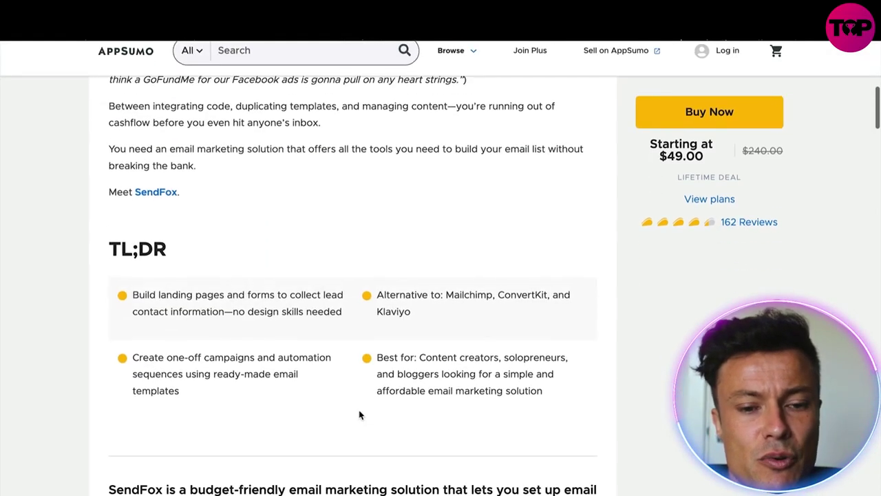
pyautogui.scroll(-5, 202, 270)
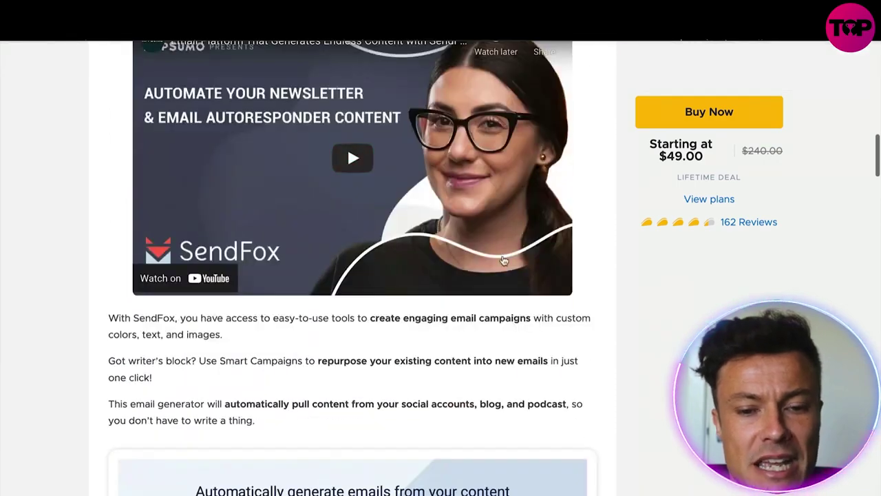
pyautogui.scroll(-4, 443, 248)
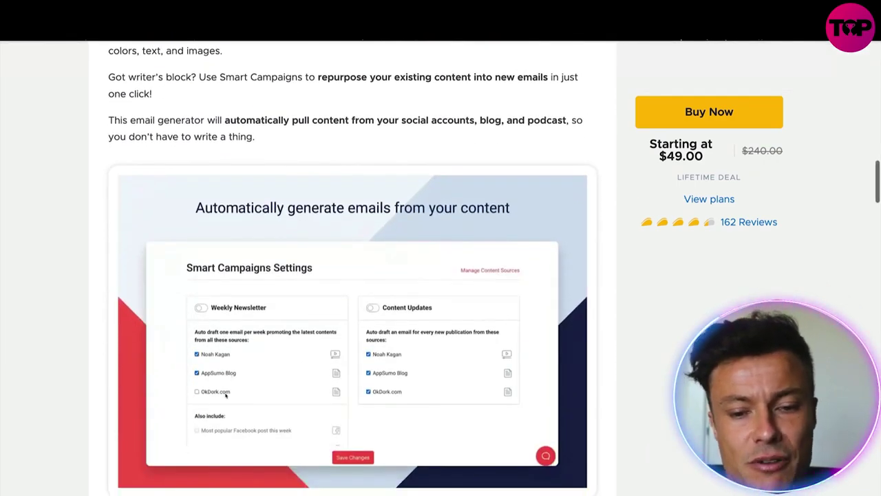
pyautogui.scroll(-5, 425, 413)
pyautogui.scroll(-5, 425, 413)
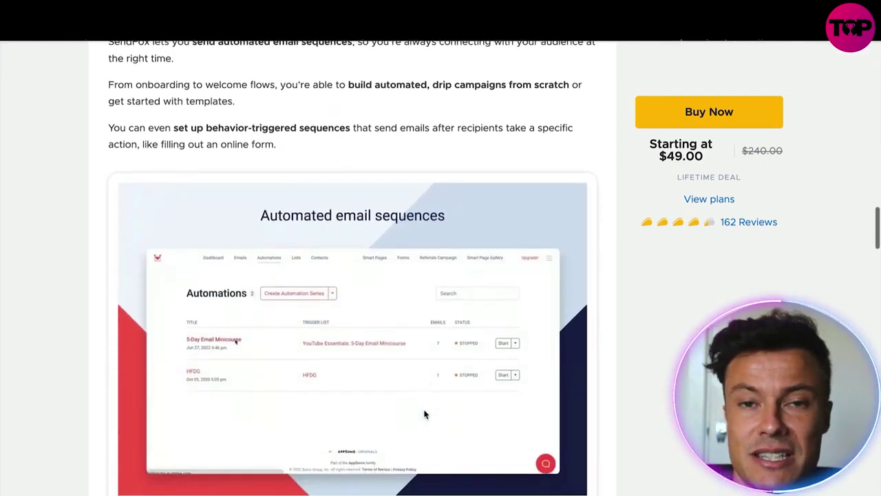
pyautogui.scroll(-6, 446, 273)
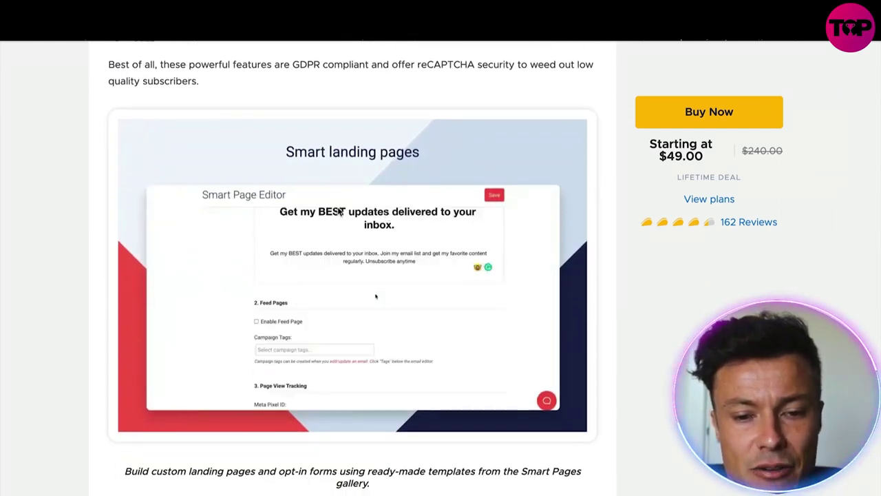
pyautogui.scroll(-4, 347, 230)
pyautogui.scroll(-3, 348, 224)
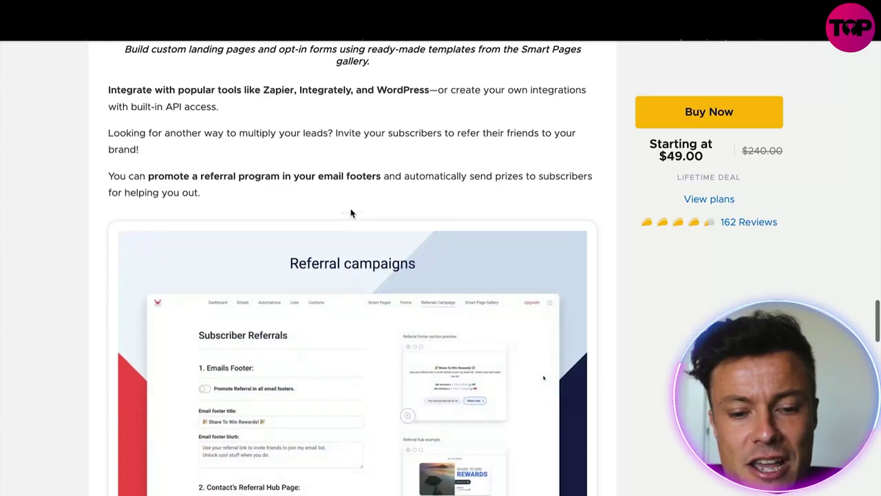
pyautogui.scroll(-11, 318, 204)
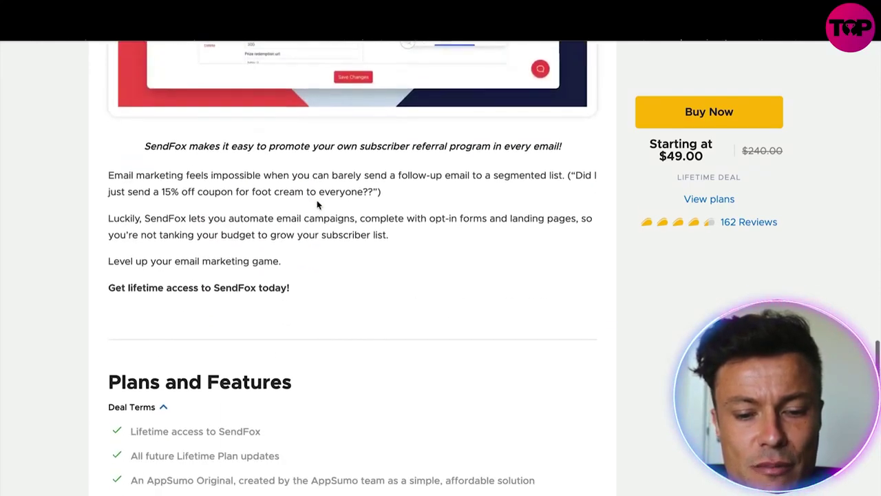
pyautogui.scroll(-7, 317, 200)
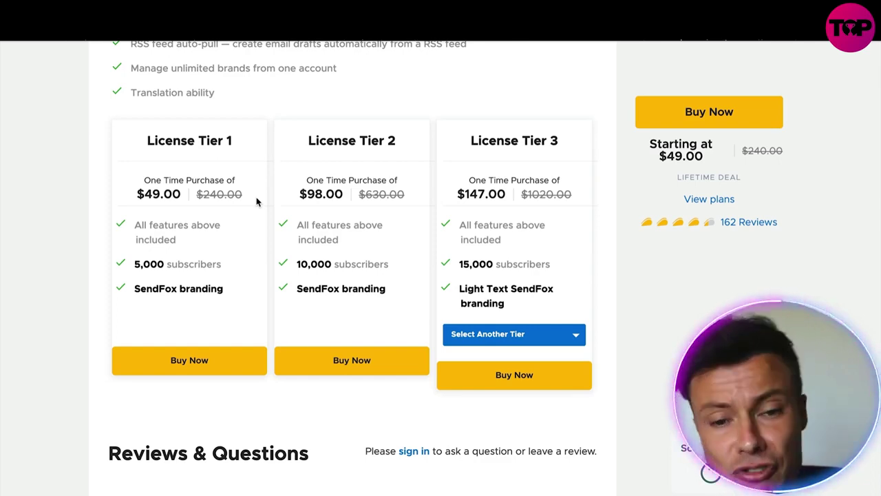
# Step: Compare the $49, $98 and $147 license tiers, then scroll back up to the features list
pyautogui.scroll(10, 257, 201)
pyautogui.scroll(-8, 256, 201)
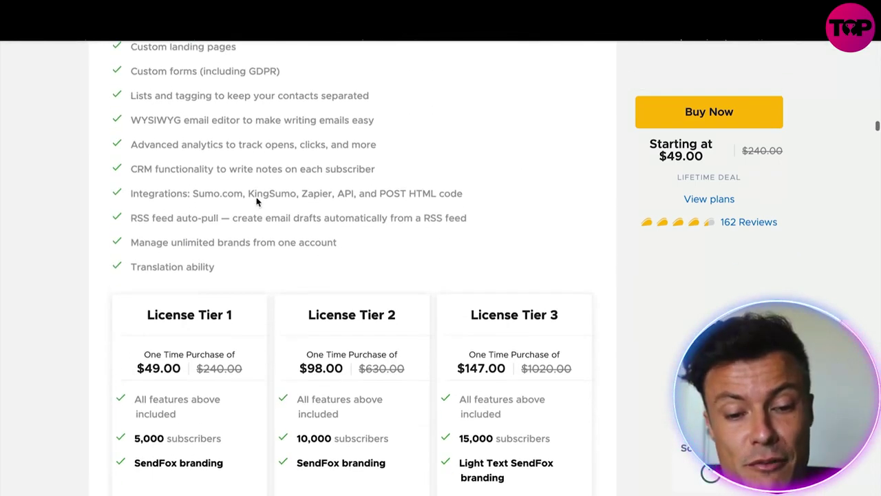
pyautogui.scroll(2, 256, 201)
pyautogui.scroll(10, 257, 202)
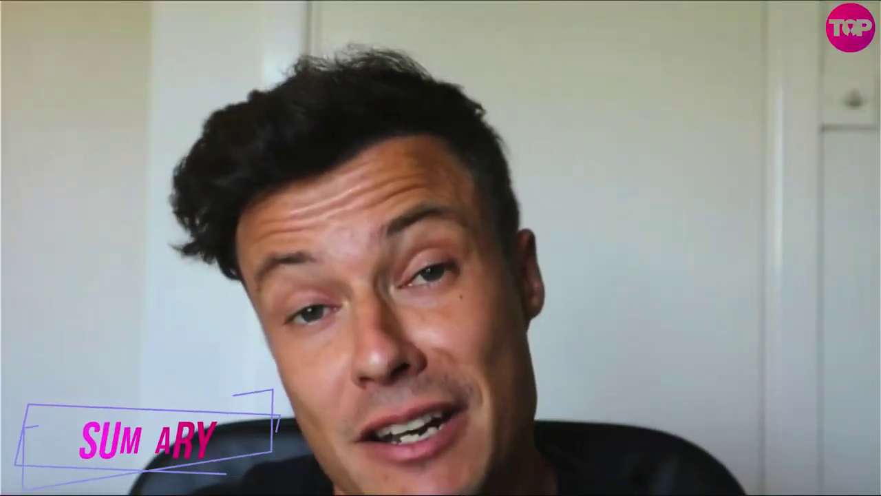